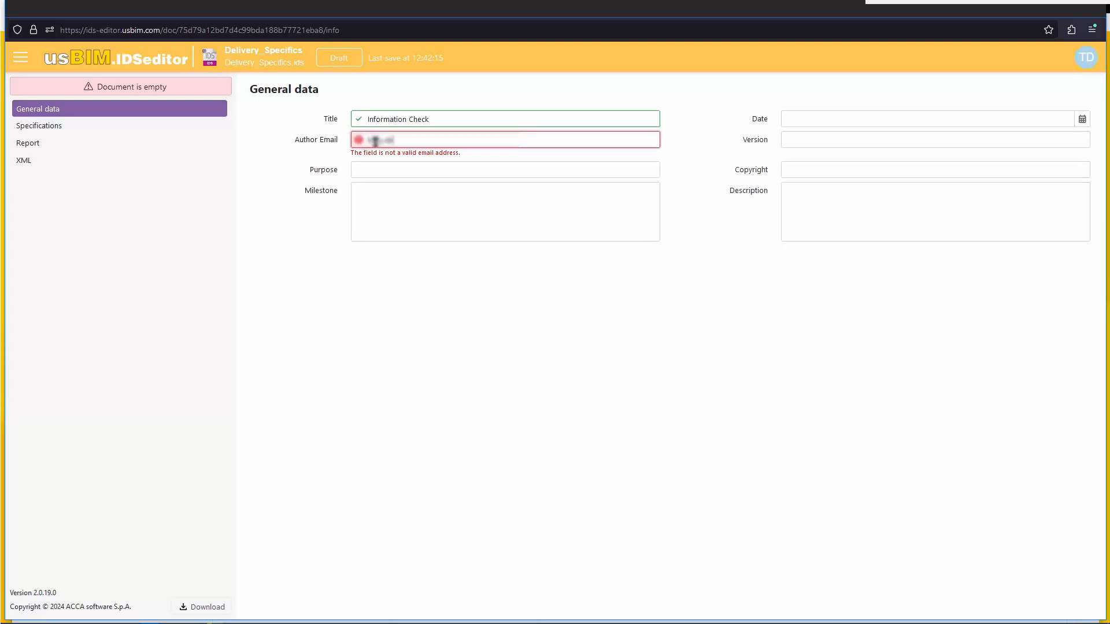
Step: Set the document's purpose to "Data Check" and its milestone to "Specifications and requirements"
left_click(373, 164)
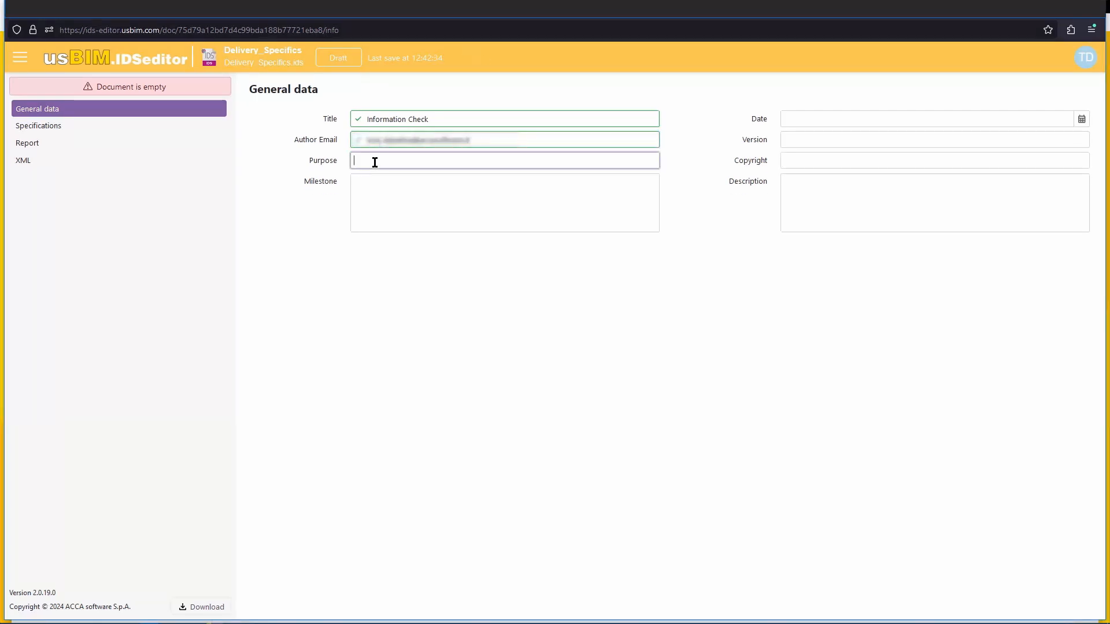
type("Data Check")
left_click(420, 188)
type("Specifications and requirements")
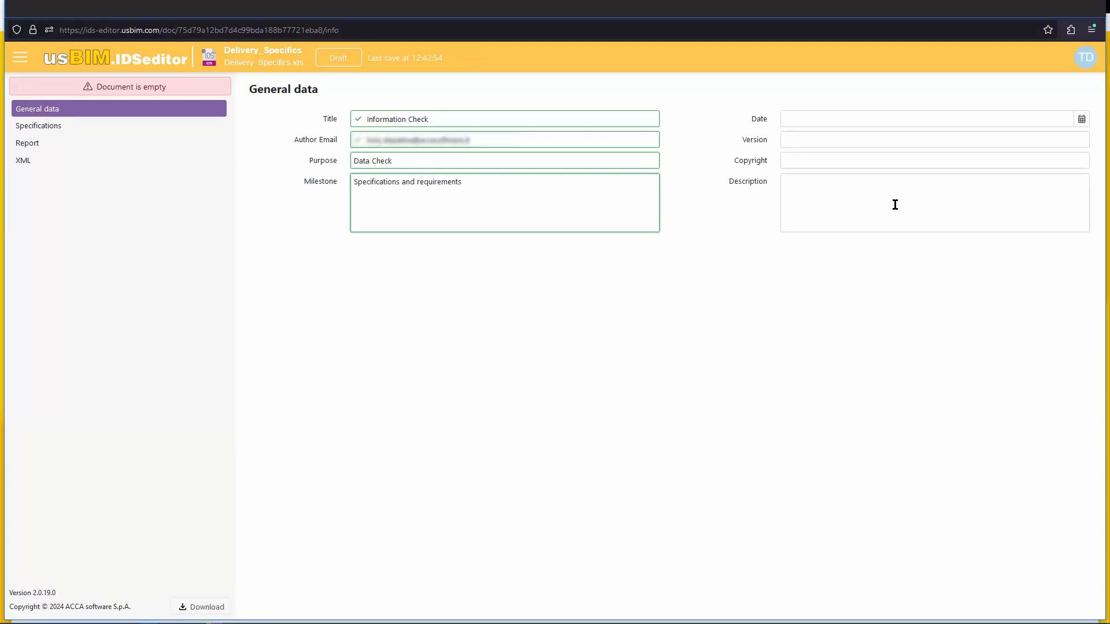
Step: Set the document's date to 5/22/2024, version to 1.1 and description to "Document for Project delivery."
left_click(1082, 119)
left_click(850, 229)
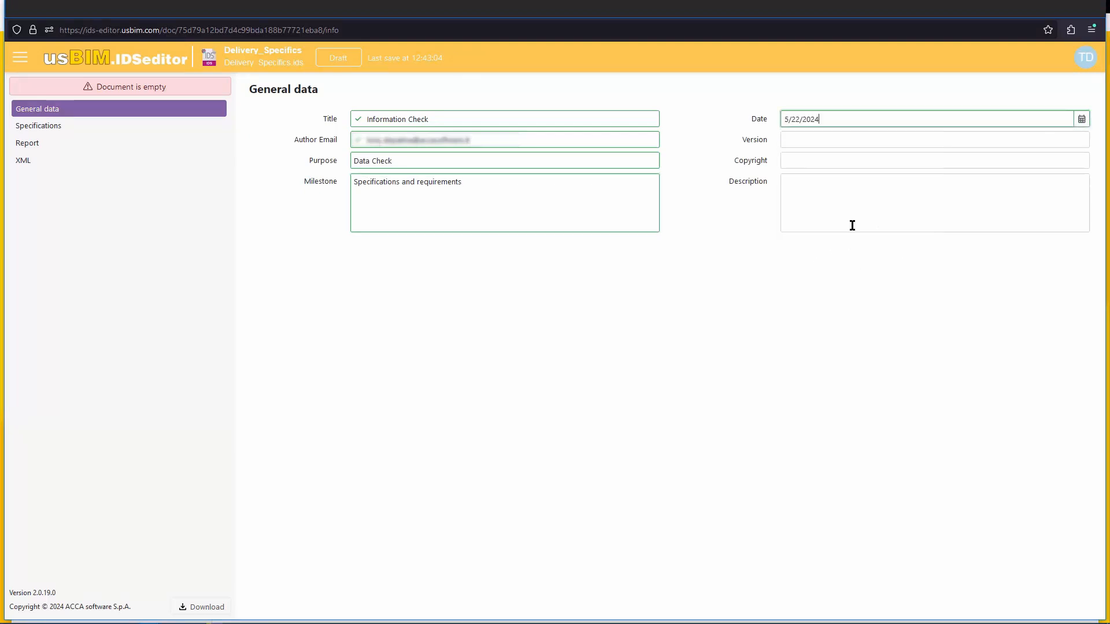
left_click(815, 141)
type("1.1")
left_click(830, 196)
type("Document for Project delivery.")
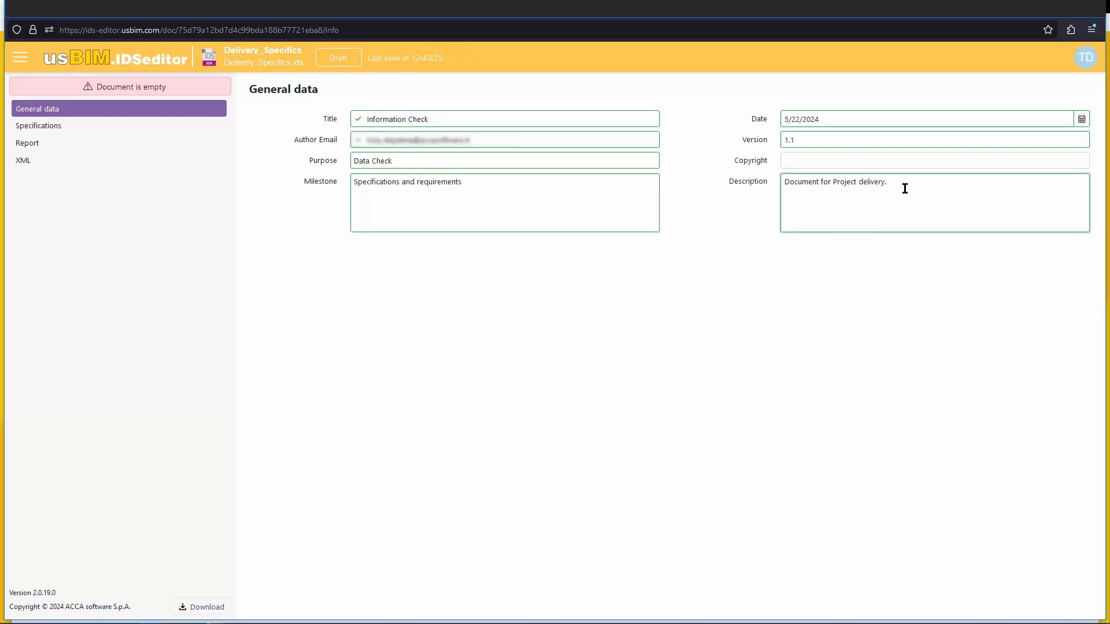
Step: Add a new specification to the document and name it "Wall Classifications check"
left_click(45, 125)
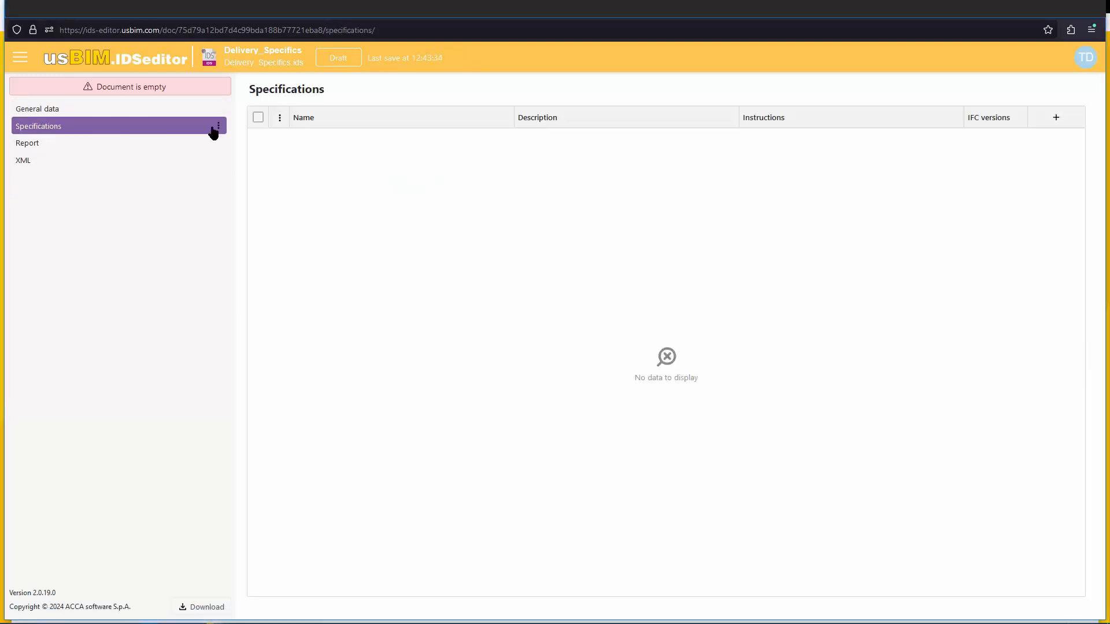
left_click(218, 126)
left_click(246, 123)
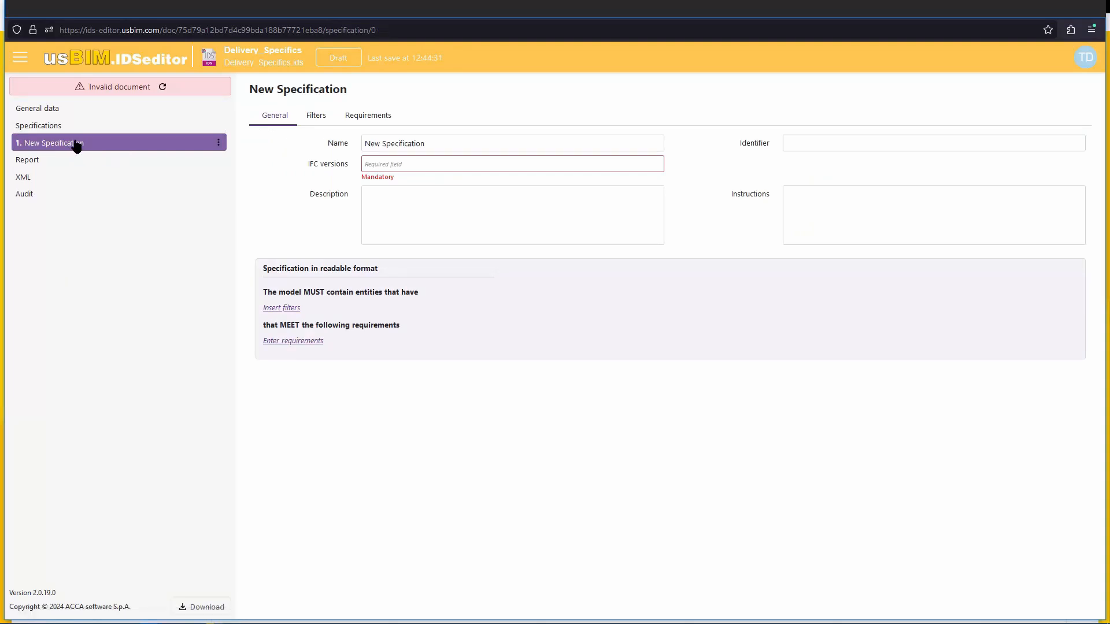
triple_click(441, 142)
type("Wall Classifications check")
Step: Set the IFC version to IFC4 and the description to "Each wall envelope element must have a ss_25_45_02 soundproofing classification"
left_click(382, 165)
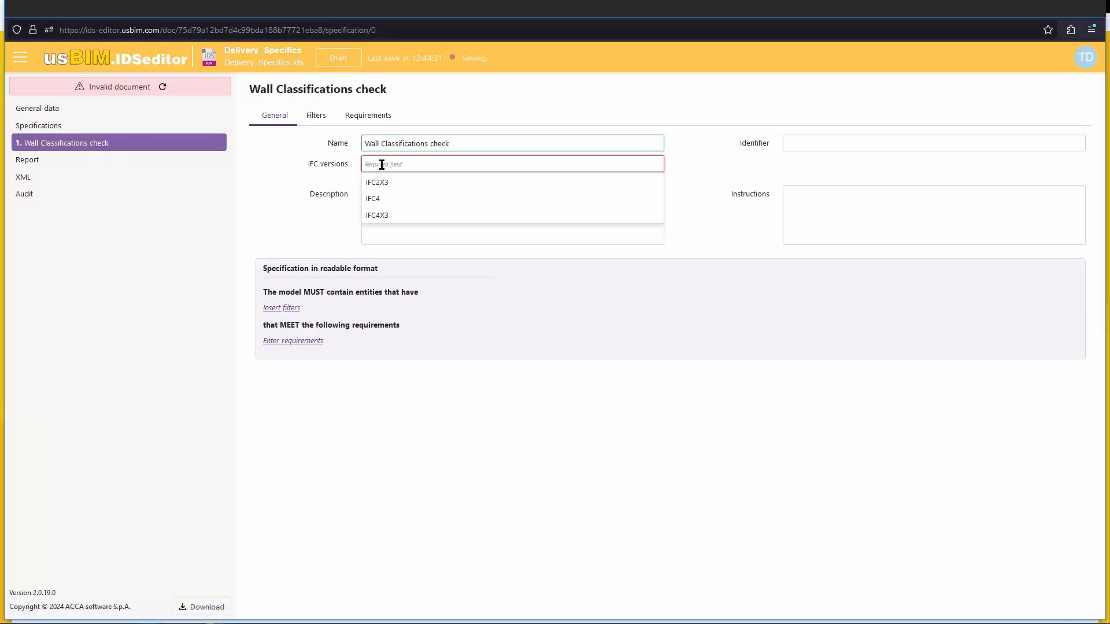
left_click(382, 197)
left_click(384, 193)
type("Each wall envelope element must have a ss_25_45_02 soundproofing classification")
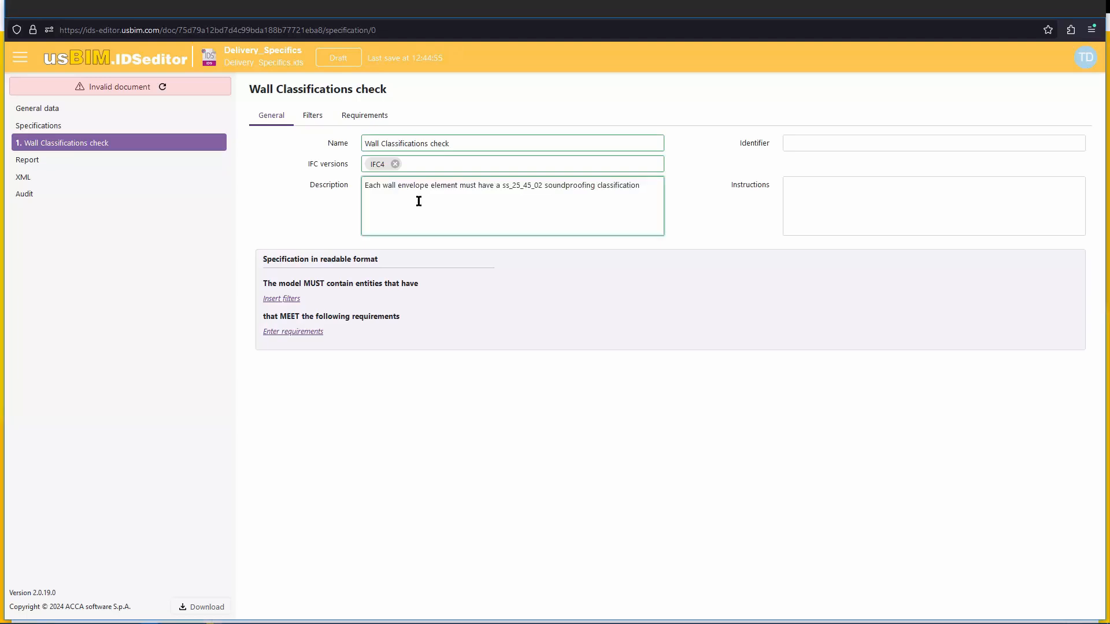
Step: Set the identifier to A1 and the instructions to "The BIM coordinator must confirm correctness of soundproofing design in relation to the project specifics."
left_click(812, 139)
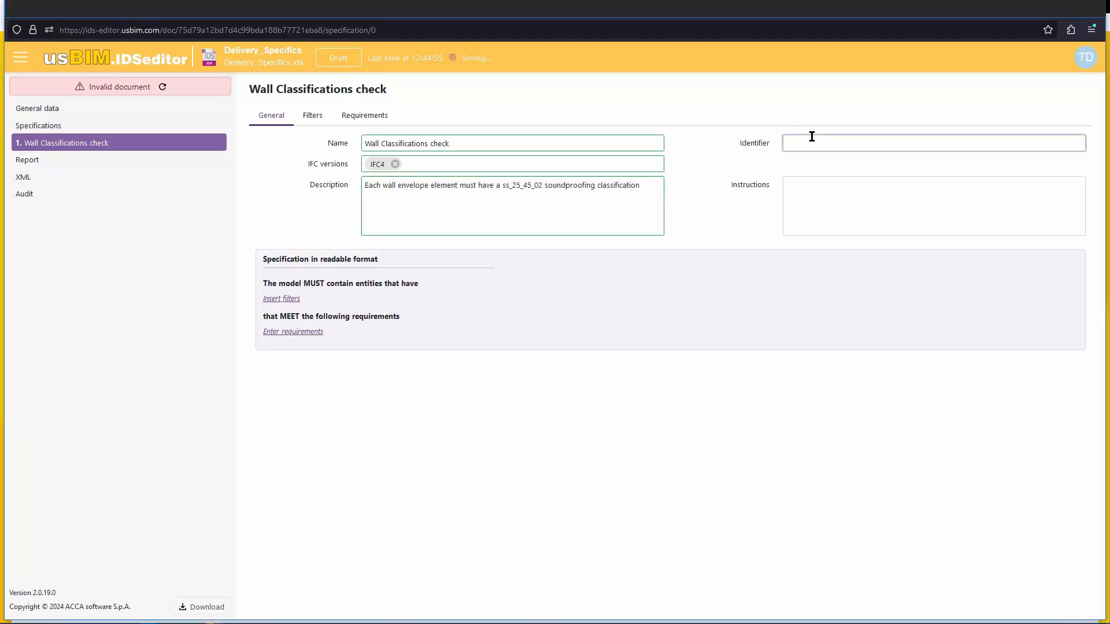
type("A1")
left_click(806, 183)
type("The BIM coordinator must confirm correctness of soundproofing design in relation to the project specifics.")
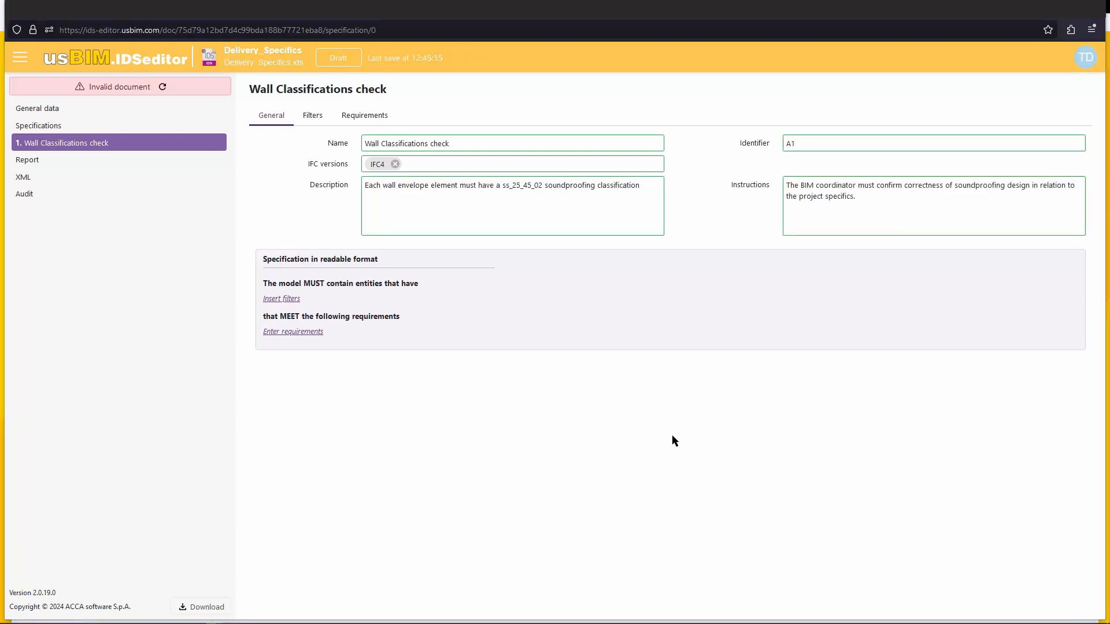
Step: Add a filter by IFC class to the Wall Classifications check and set its class to IFCWALLSTANDARDCASE
left_click(320, 116)
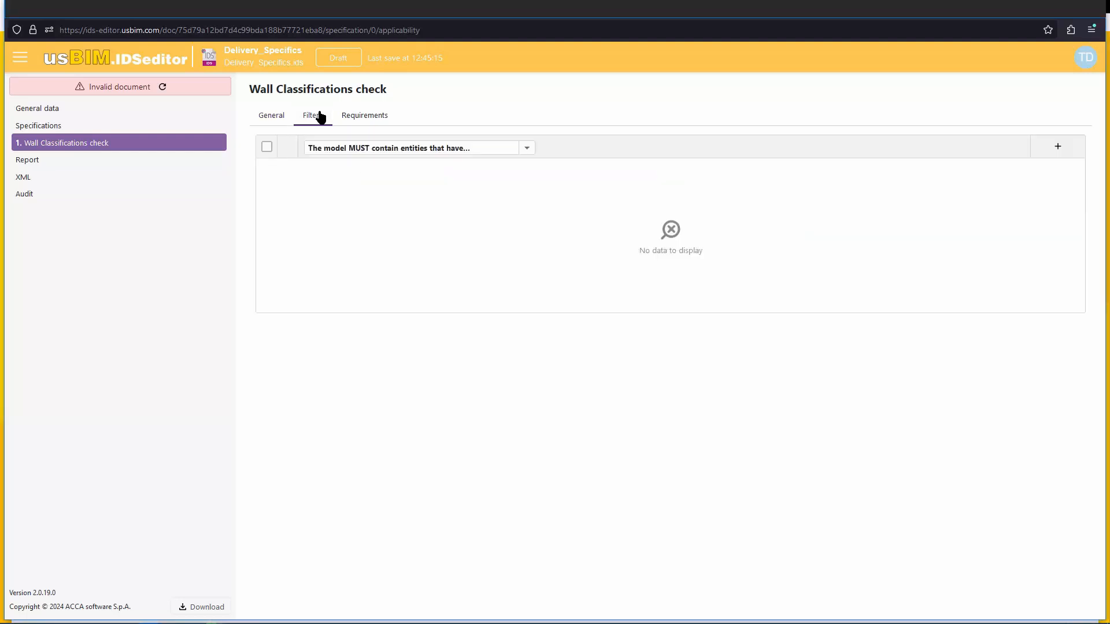
left_click(1059, 148)
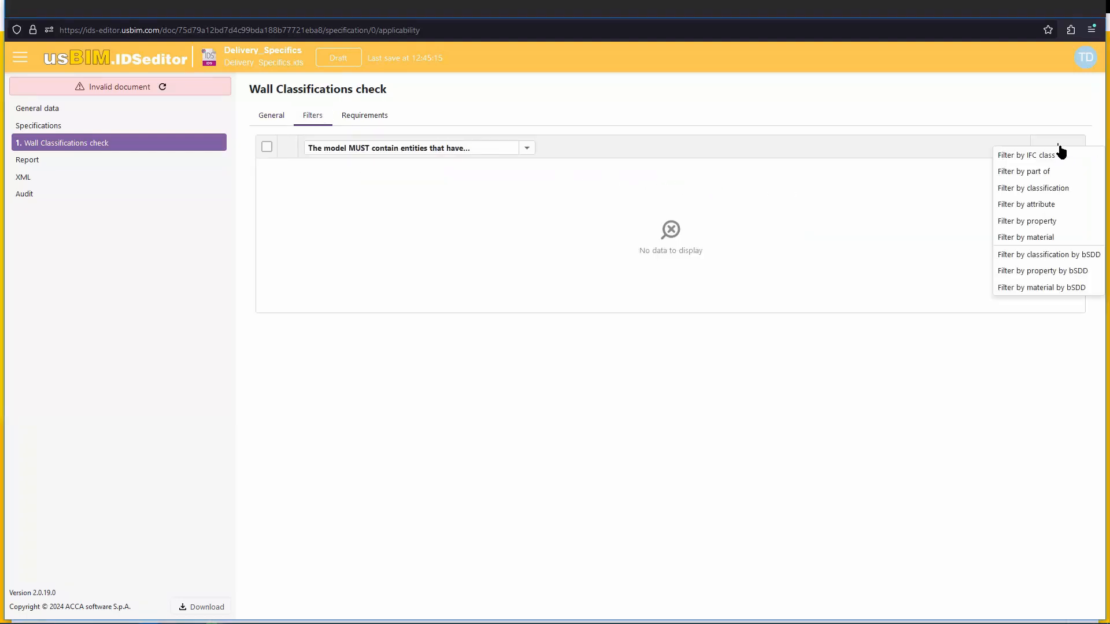
left_click(1014, 157)
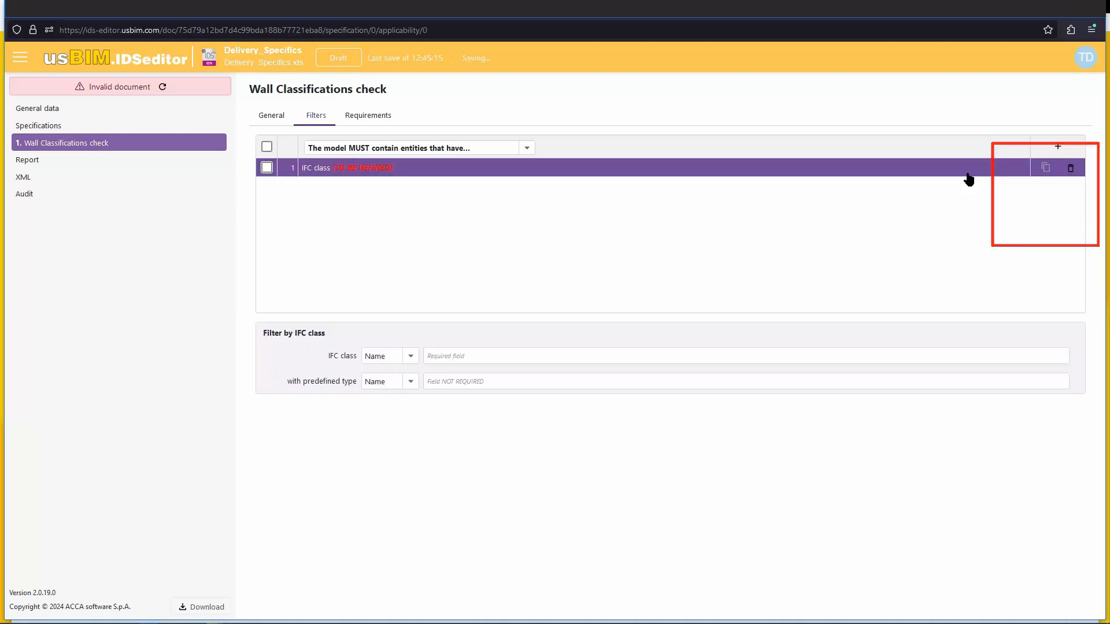
left_click(471, 356)
type("IFC")
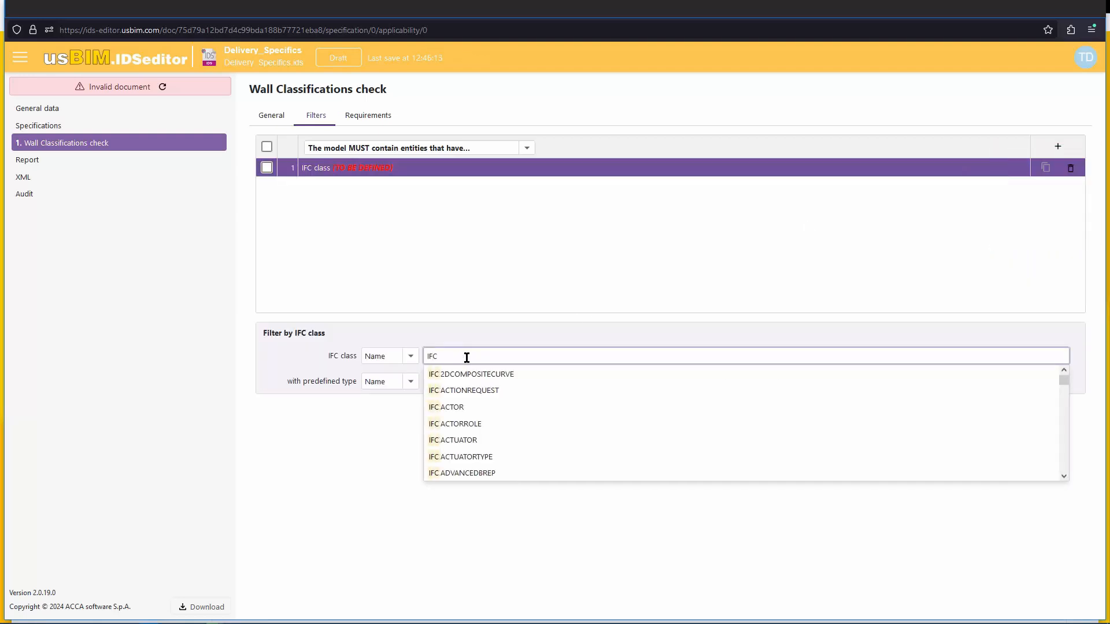
type("WA")
key("Down")
key("Down")
key("Down")
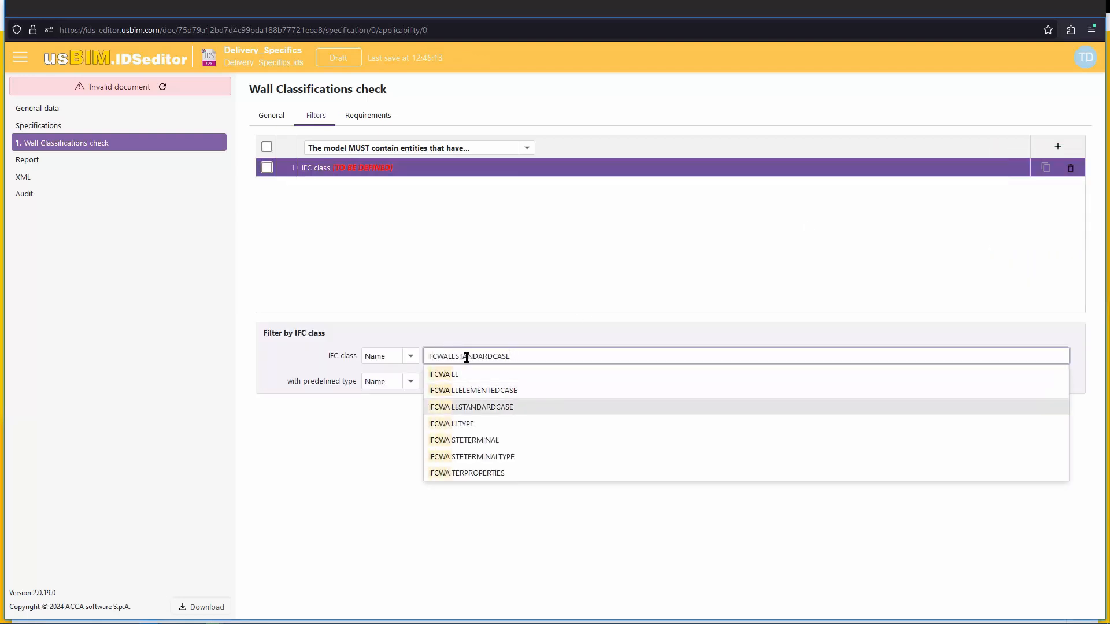
key("Return")
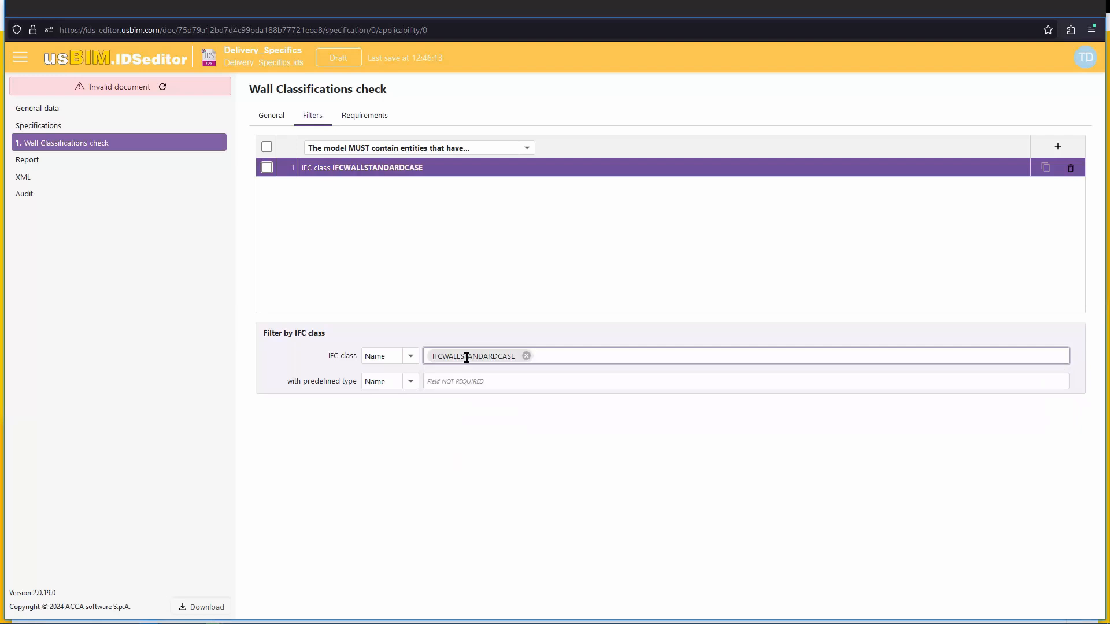
Step: Add a mandatory classification requirement to the specification with classification UNICLASS and code Ss_25_45_02
left_click(365, 115)
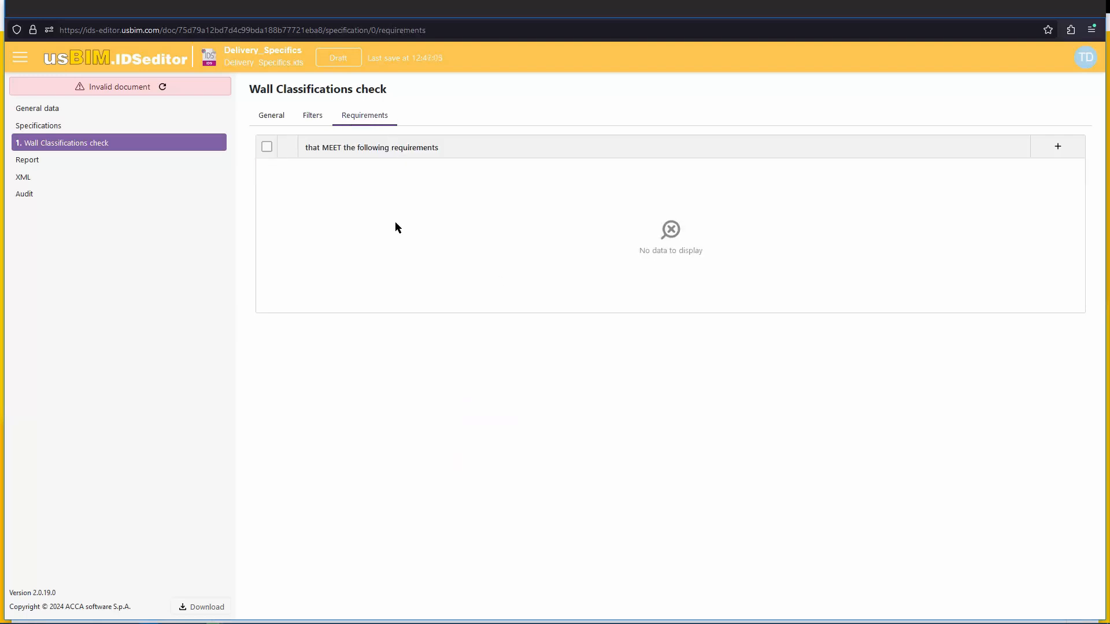
left_click(1057, 147)
left_click(997, 184)
left_click(449, 380)
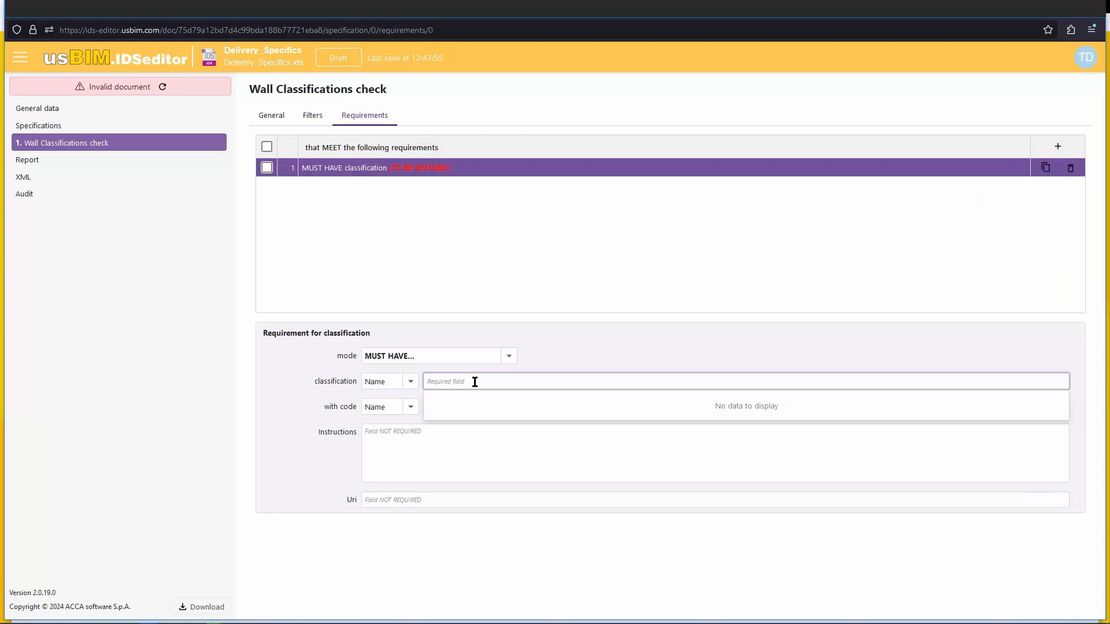
type("UNICLASS")
key("Return")
left_click(430, 407)
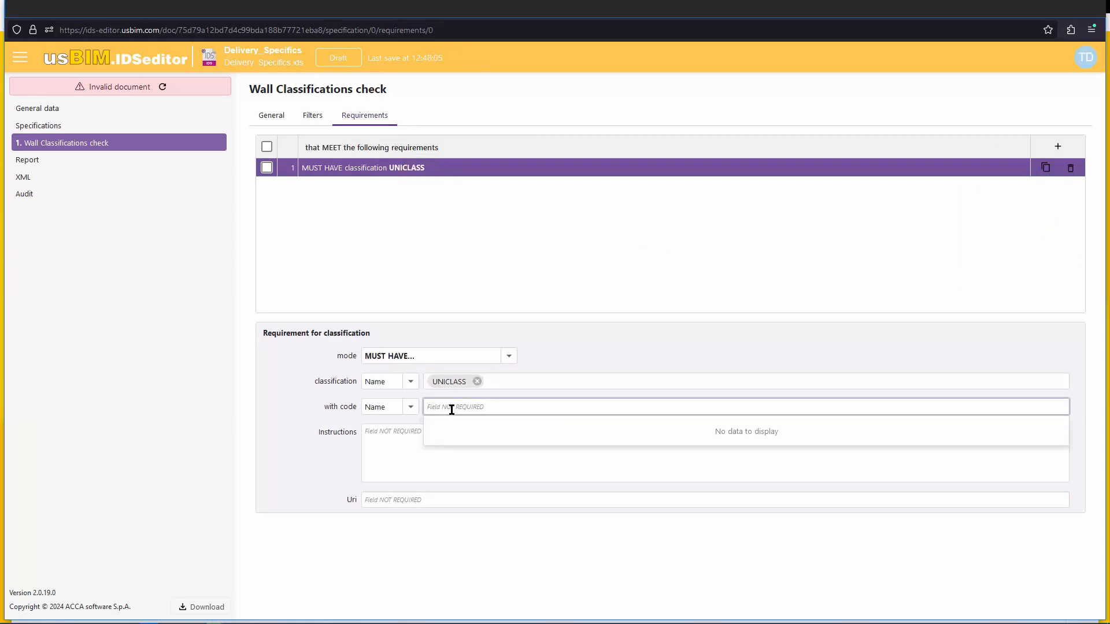
type("Ss_25_45_02")
key("Return")
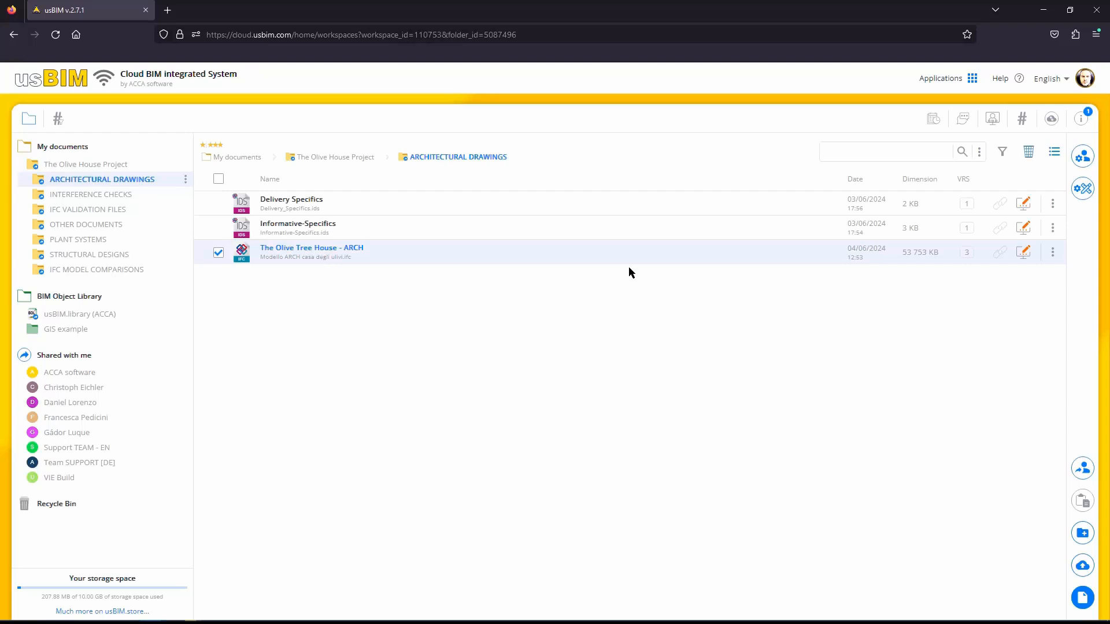
Step: Open The Olive Tree House - ARCH model from usBIM in view mode and switch to usBIM.IDS
left_click(1052, 252)
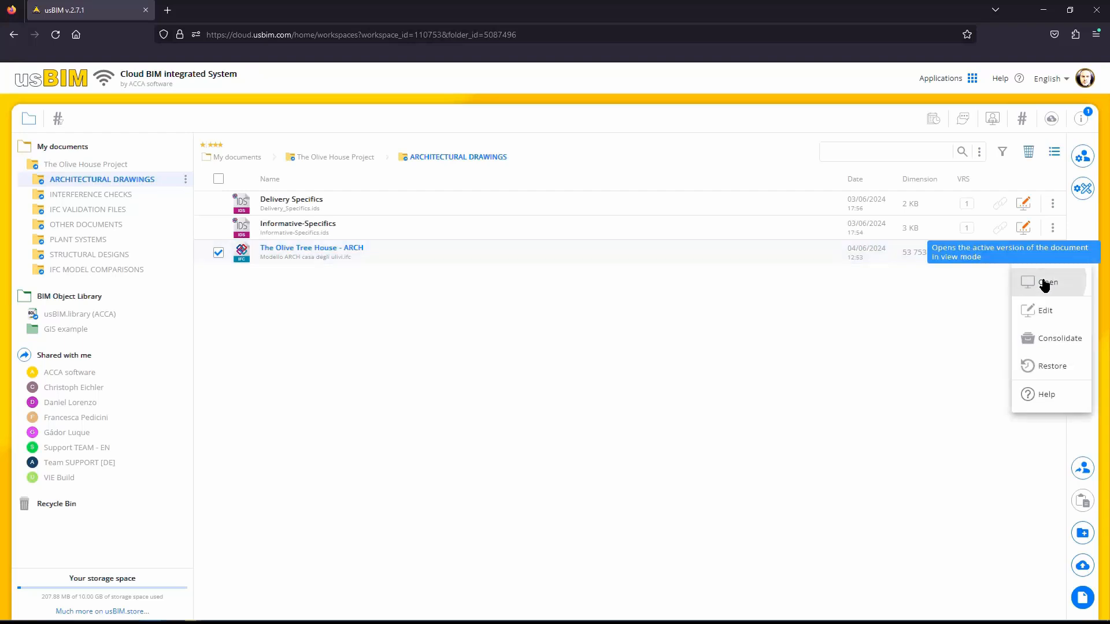
left_click(1044, 283)
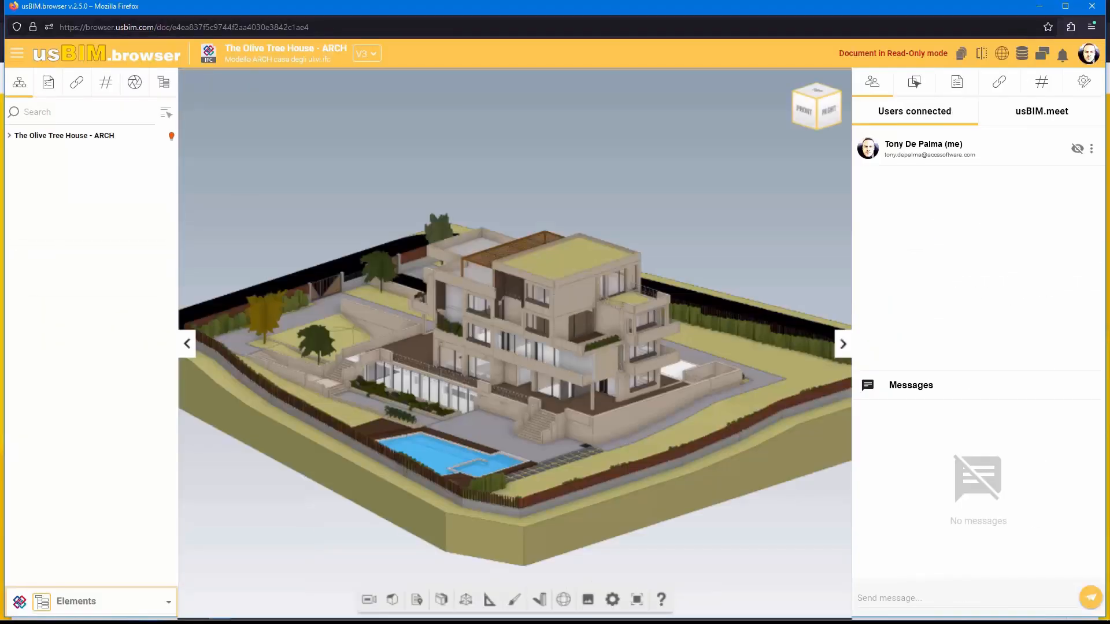
left_click(17, 53)
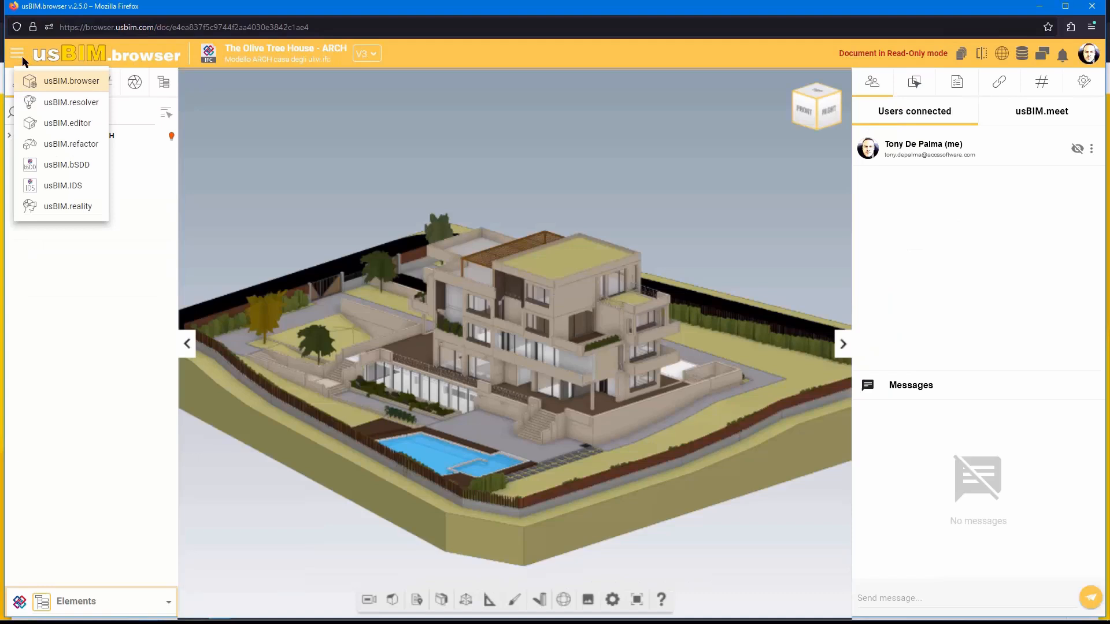
left_click(70, 188)
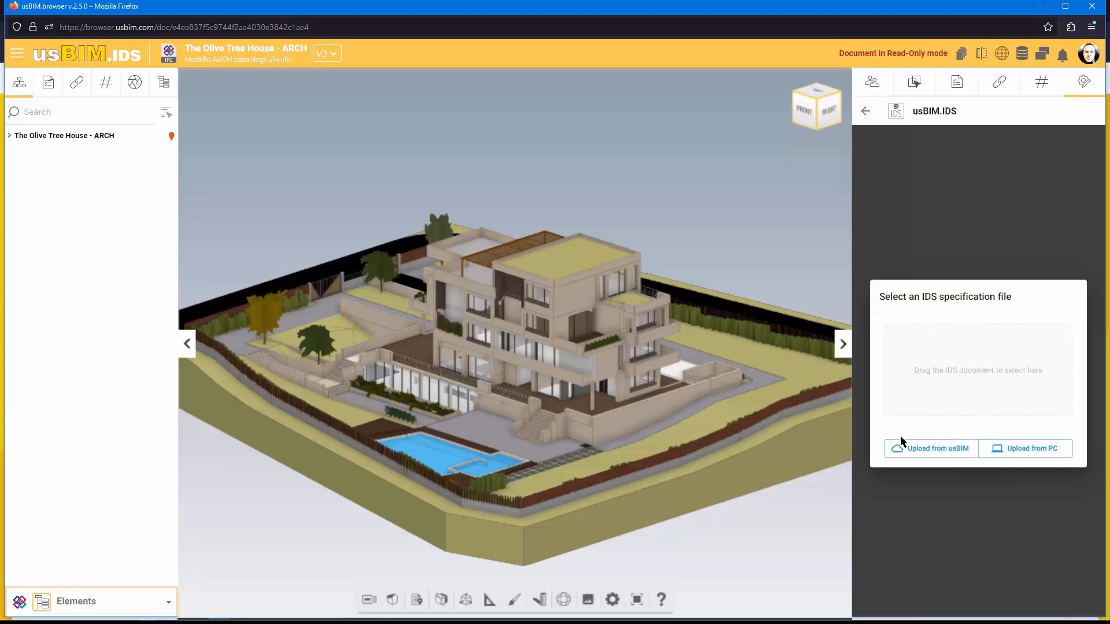
Step: Choose an IDS specification file from the usBIM storage for the validation and dismiss the validation result
left_click(922, 454)
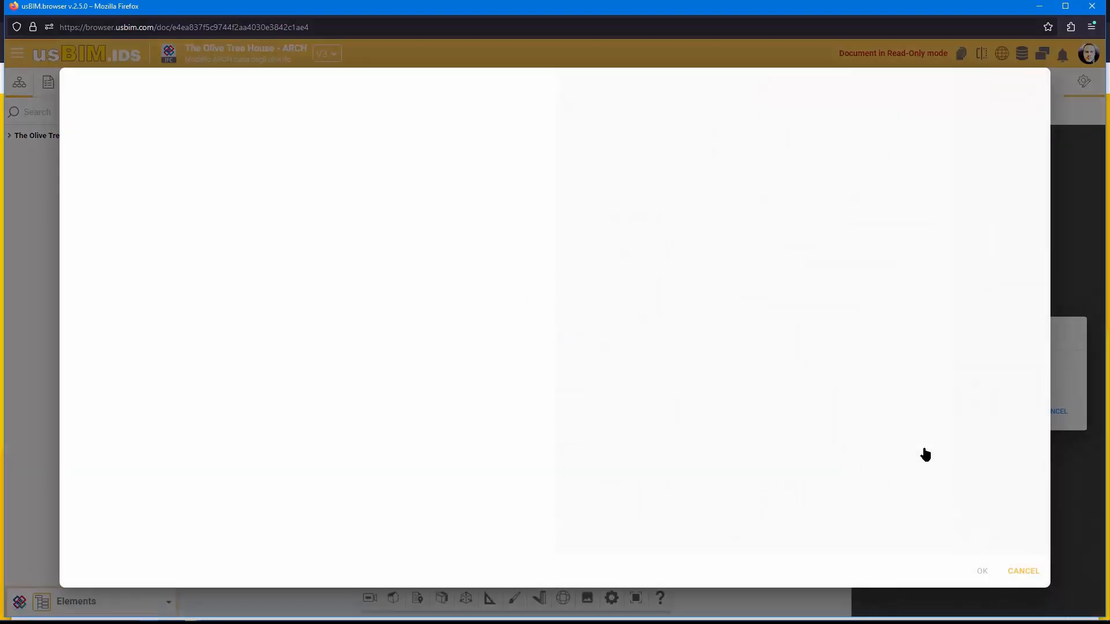
left_click(1035, 138)
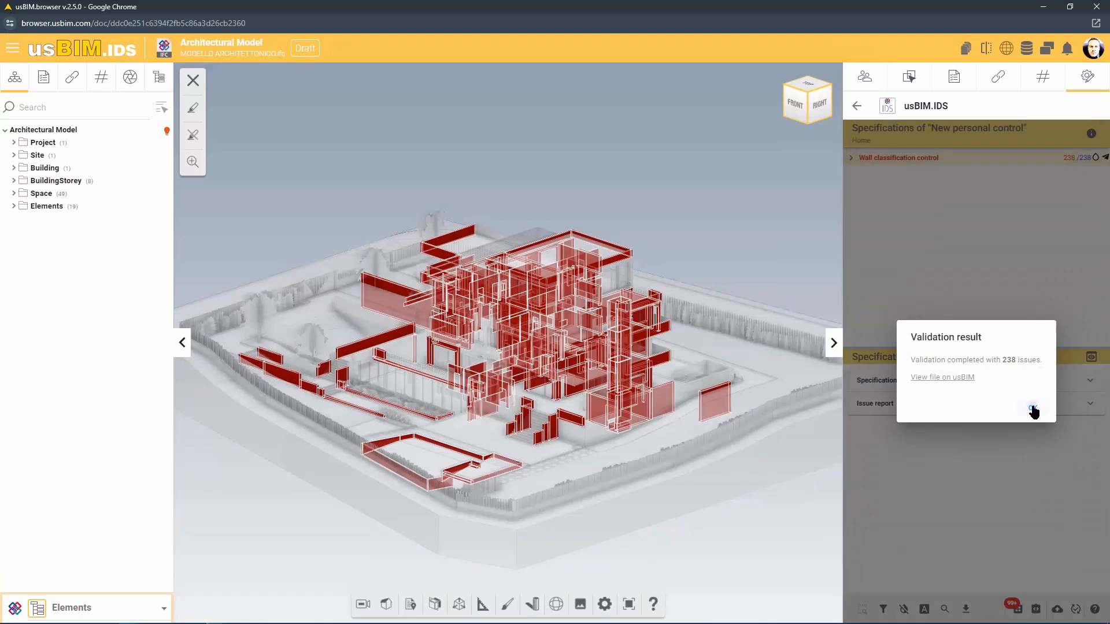
left_click(1032, 409)
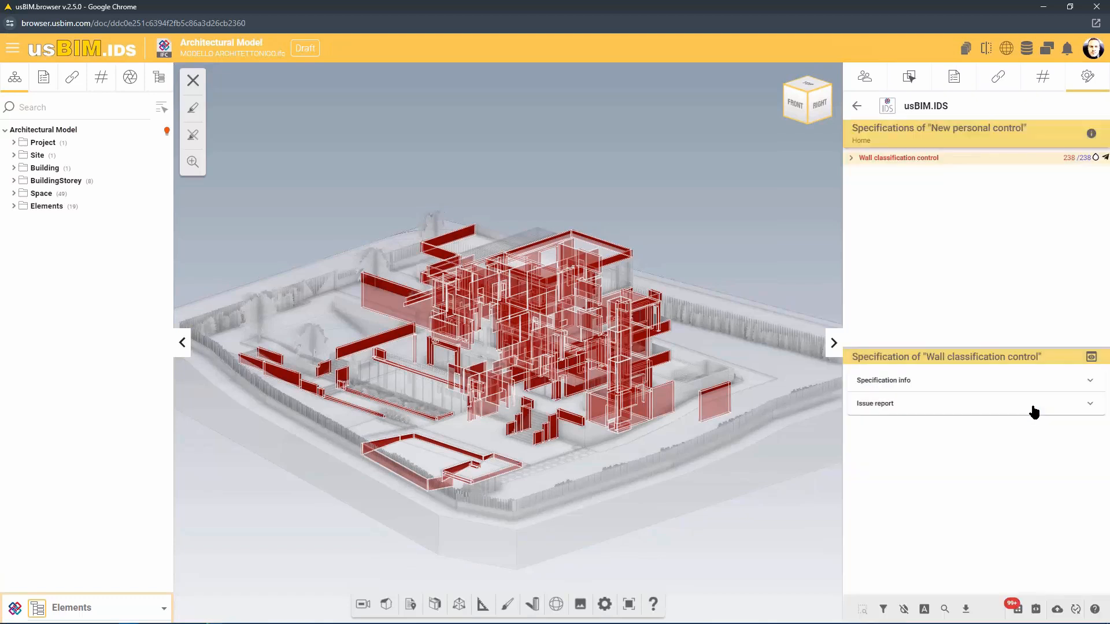
Step: Expand the element list of Wall classification control and assign a dark green colour to the specification
left_click(852, 158)
mouse_move(1105, 169)
left_mouse_down()
mouse_move(1107, 259)
mouse_move(1105, 168)
left_mouse_up()
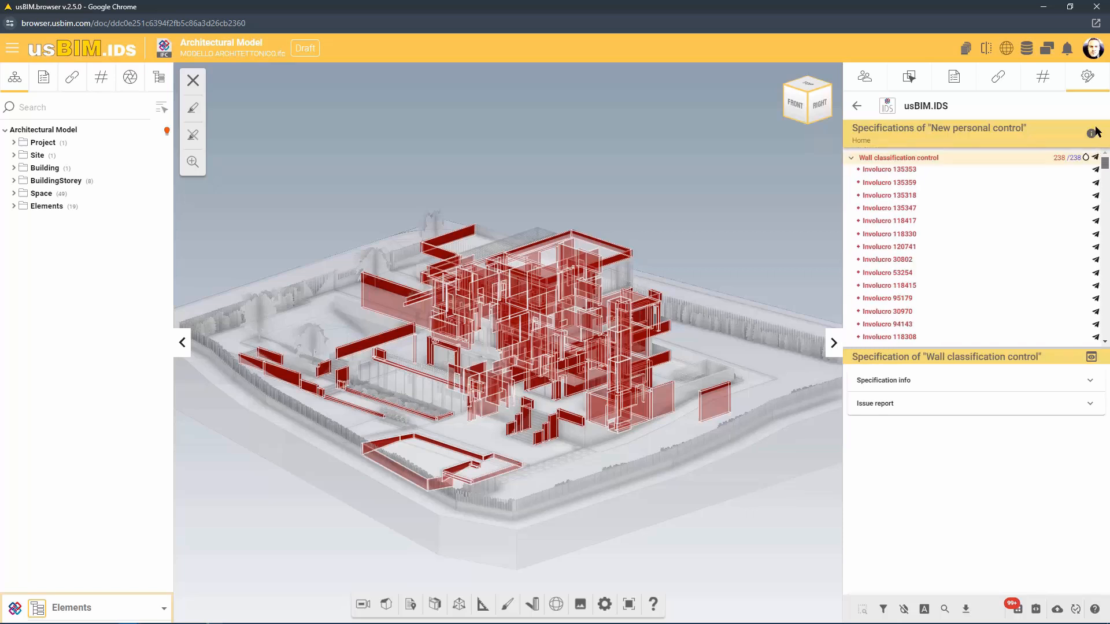
left_click(1086, 158)
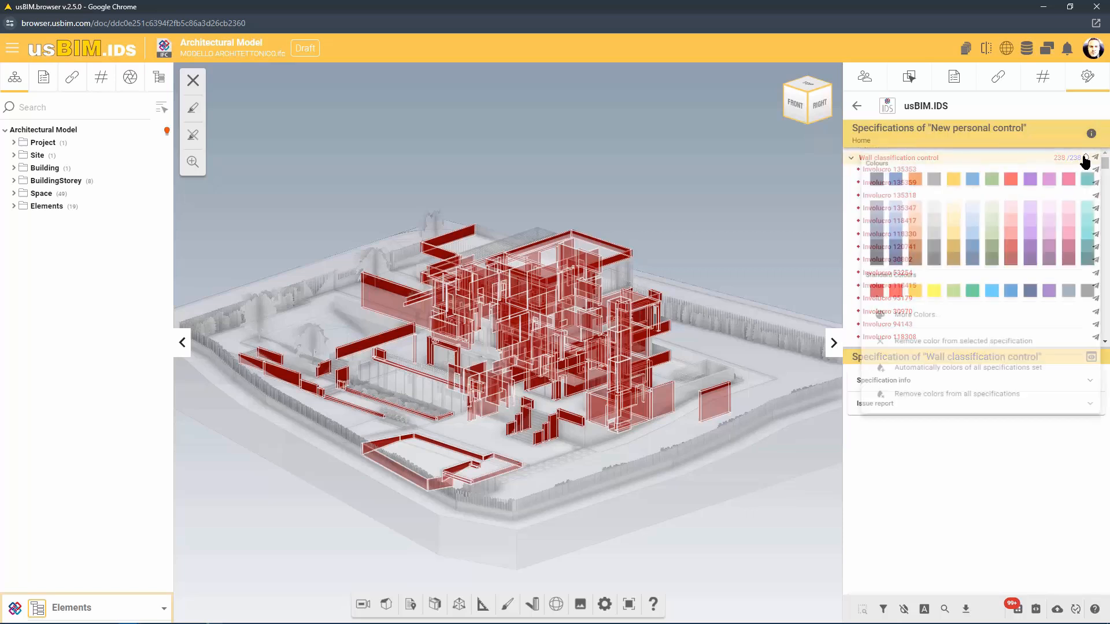
left_click(1006, 194)
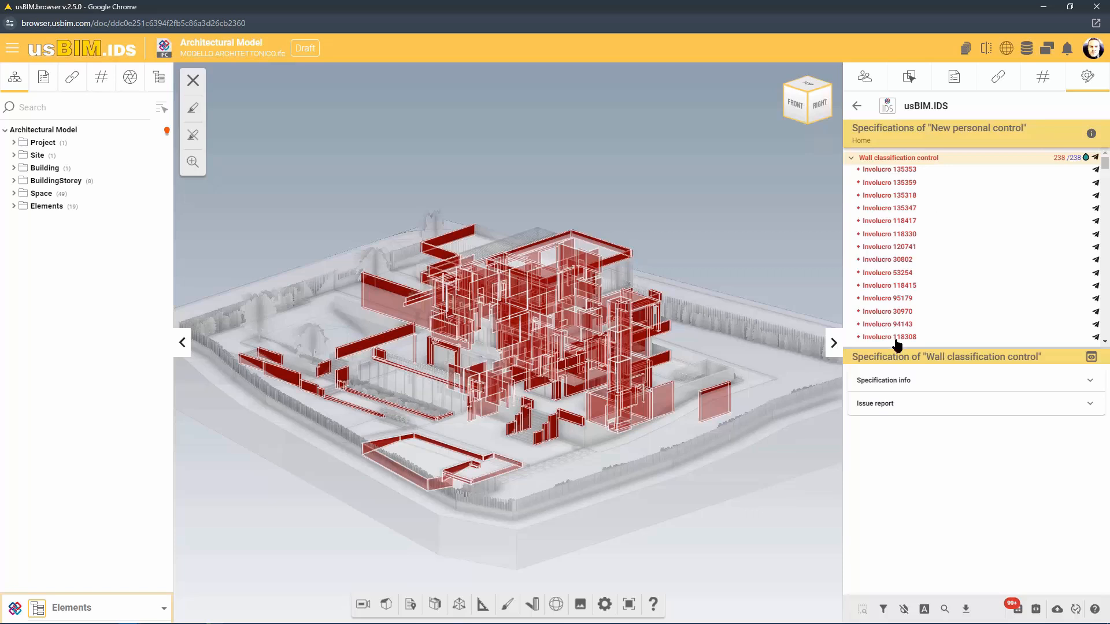
Step: Expand the specification info and issue report of Wall classification control, and exit the isolated view of the flagged elements
left_click(874, 382)
left_click(879, 499)
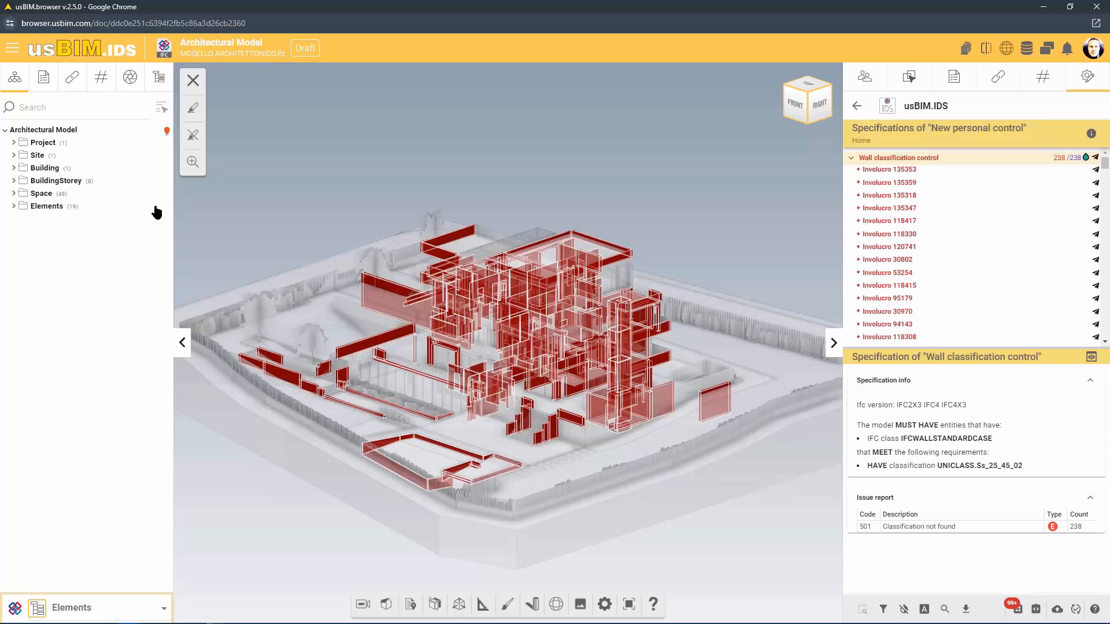
left_click(193, 80)
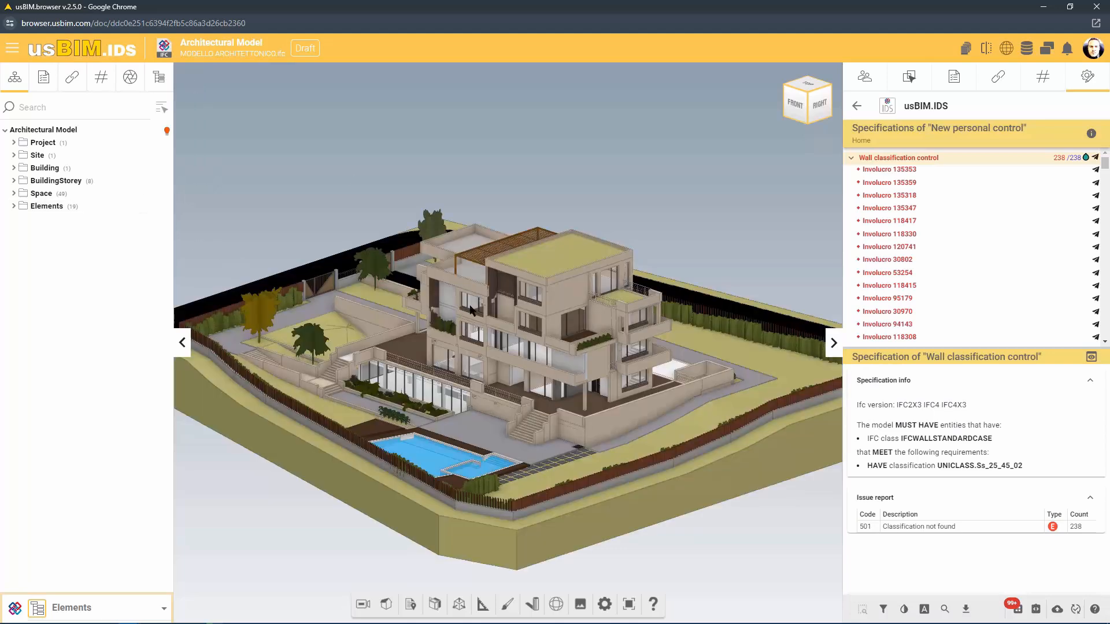
Step: Select an upper-floor window of the building and colour the model elements by issue code
scroll(471, 310, "up", 5)
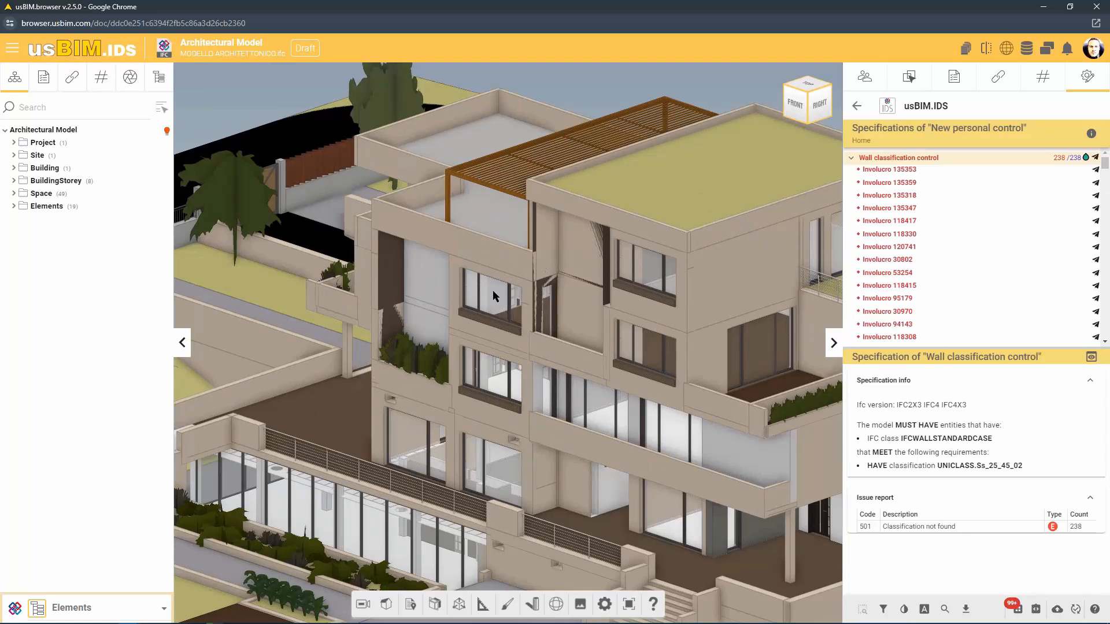
left_click(493, 296)
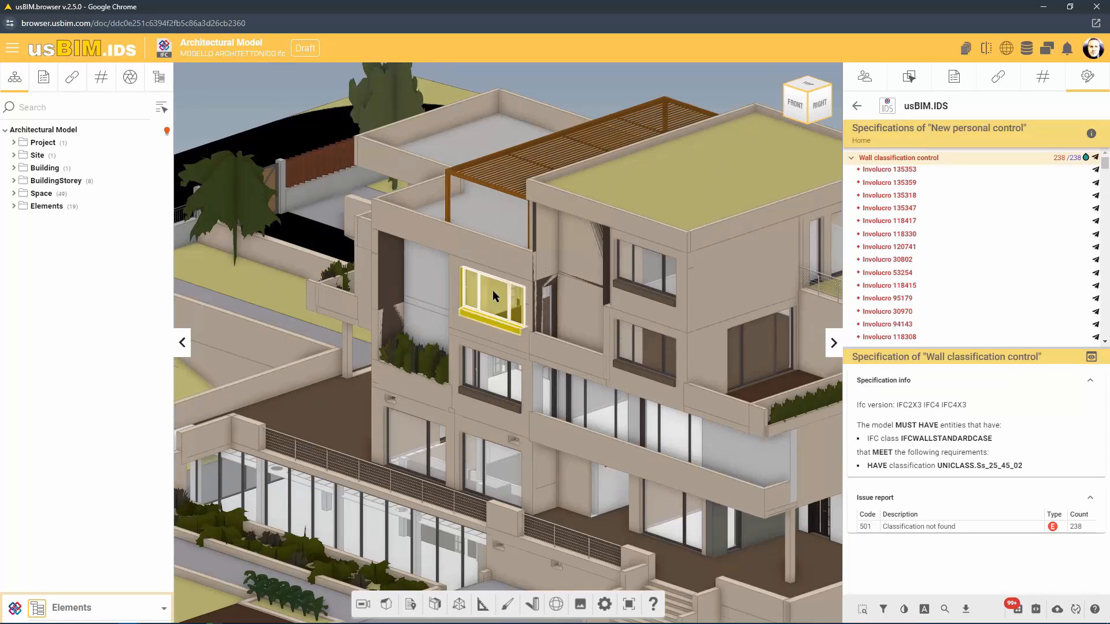
left_click(904, 610)
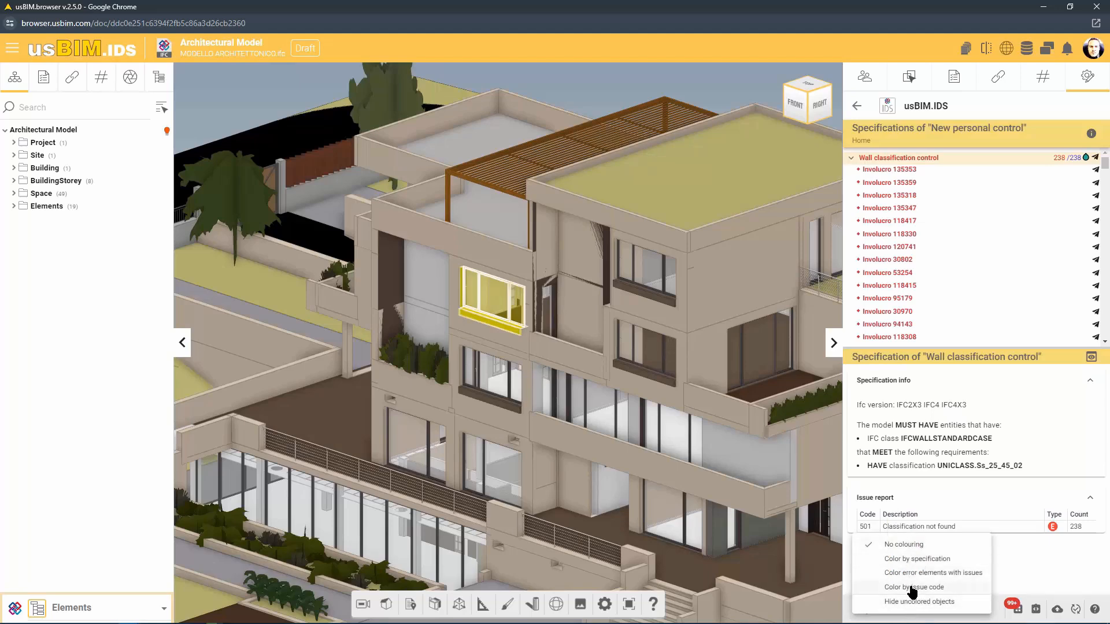
left_click(912, 588)
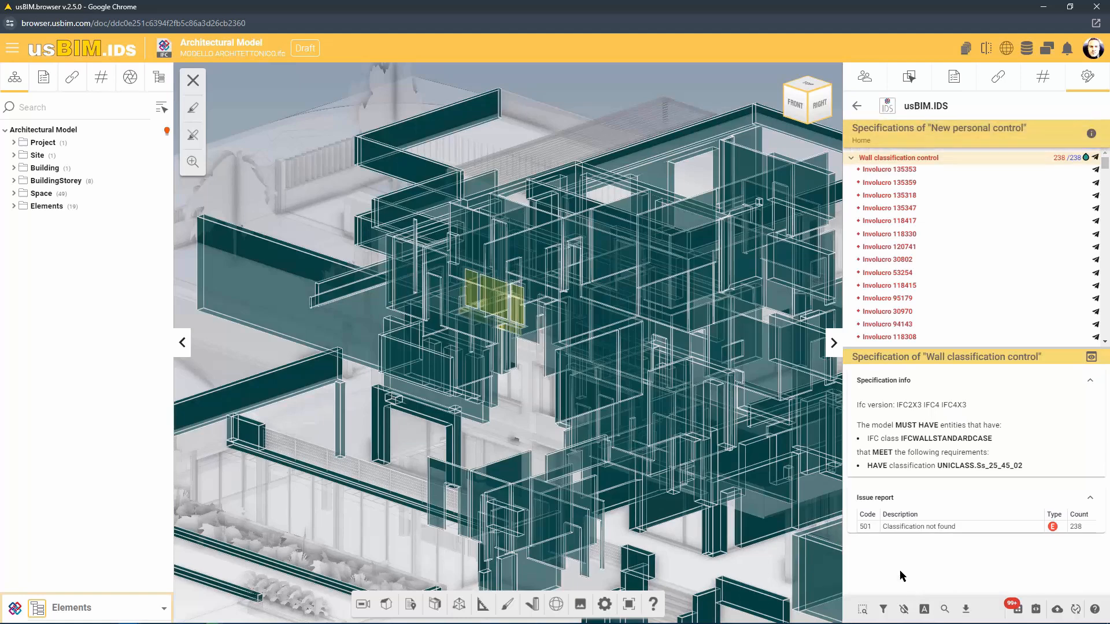
Step: Show the issue code labels on the flagged walls in the 3D model
left_click(924, 610)
middle_click_drag(781, 415, 756, 398)
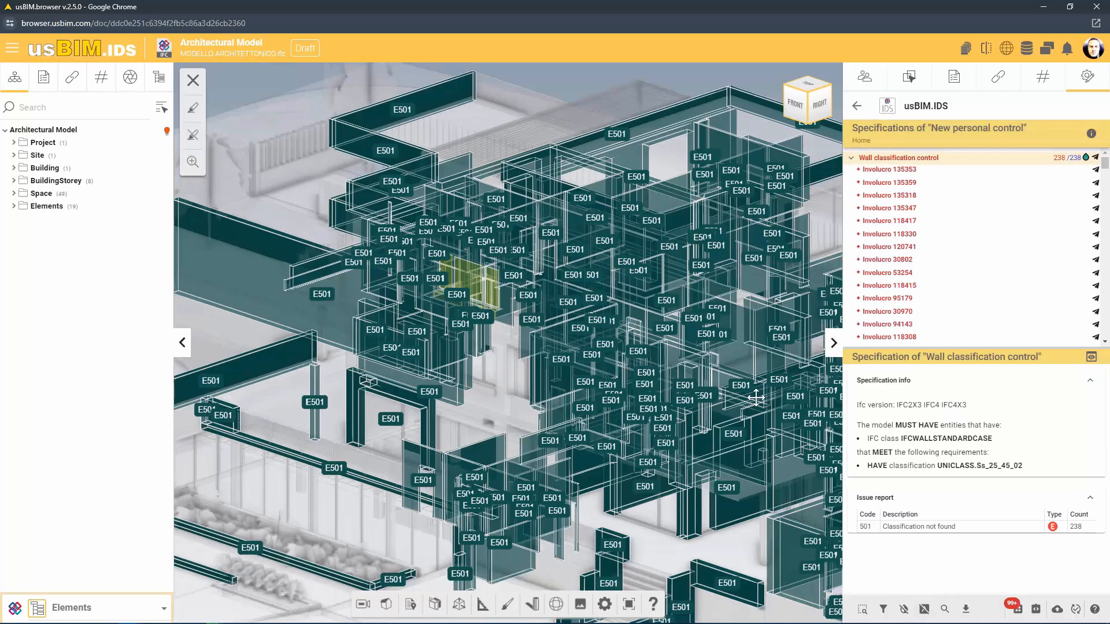
middle_click_drag(756, 398, 595, 382)
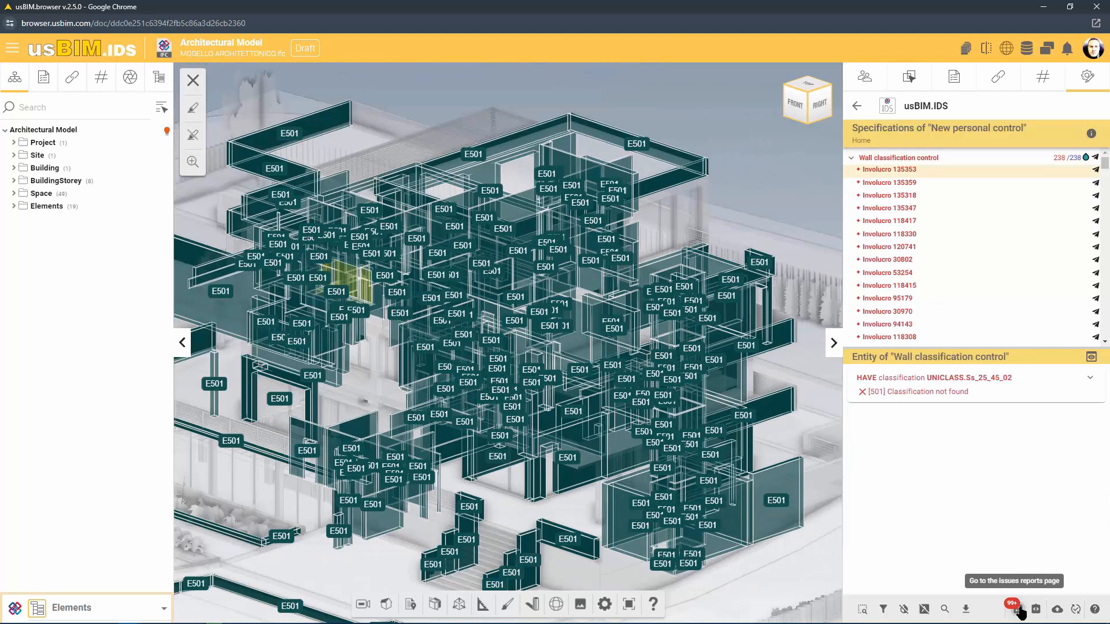
Step: Go to the validation issues report and open the choice of columns for its table
left_click(1018, 609)
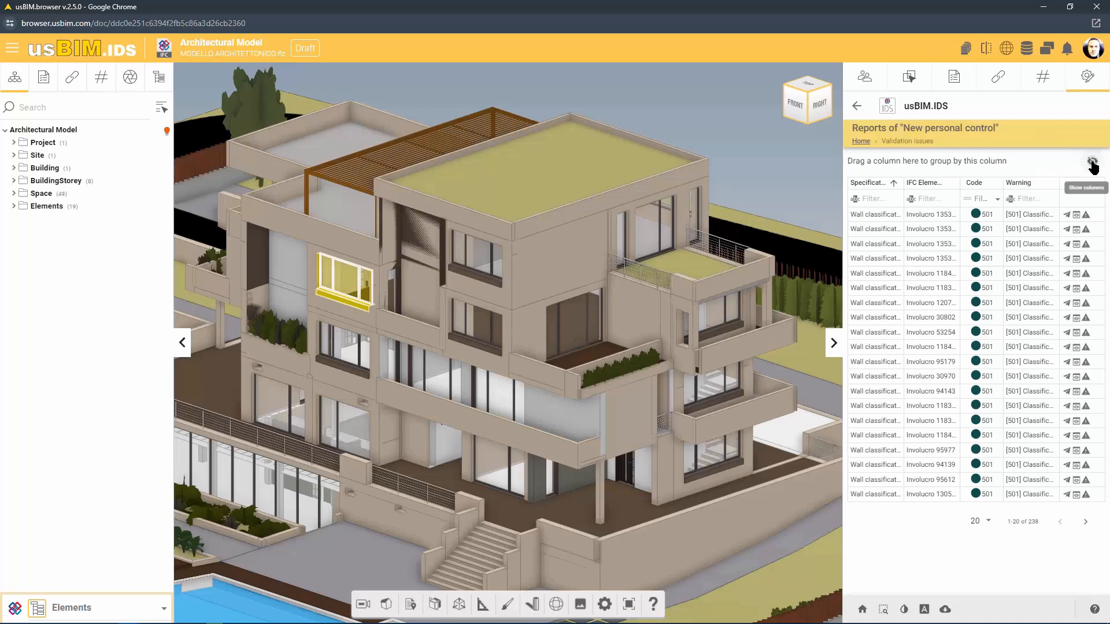
left_click(1092, 163)
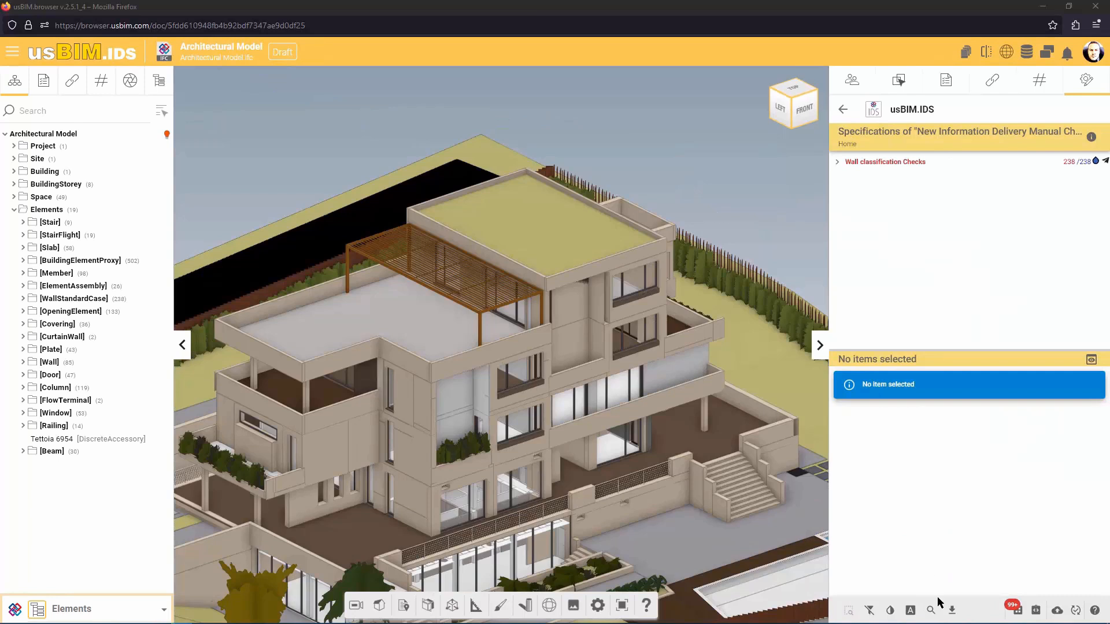
Step: Open the download options for the IDS file and the issue report of the wall classification checks
left_click(952, 610)
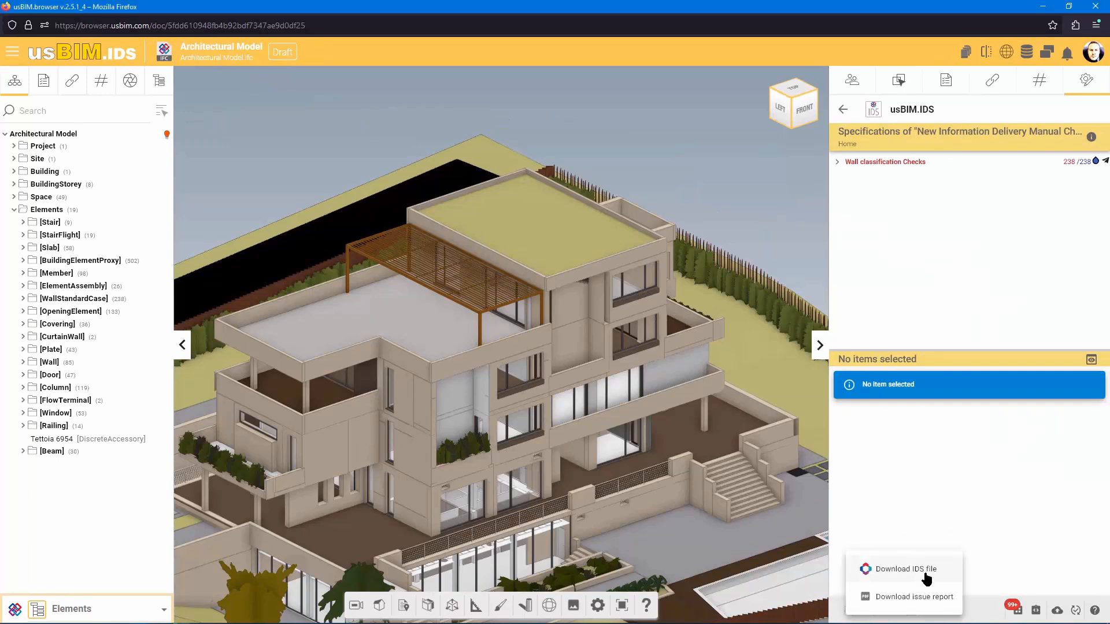